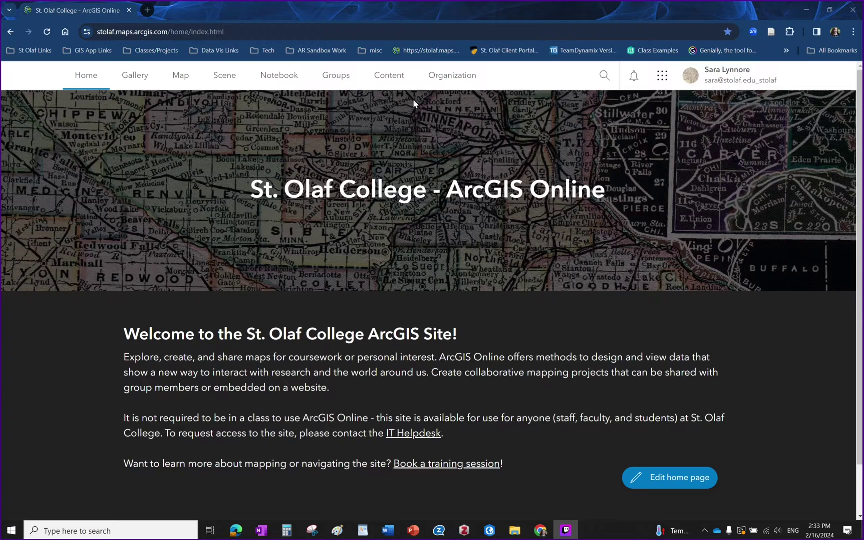
Step: From the Content page, bring up the Create app list of app types
left_click(389, 76)
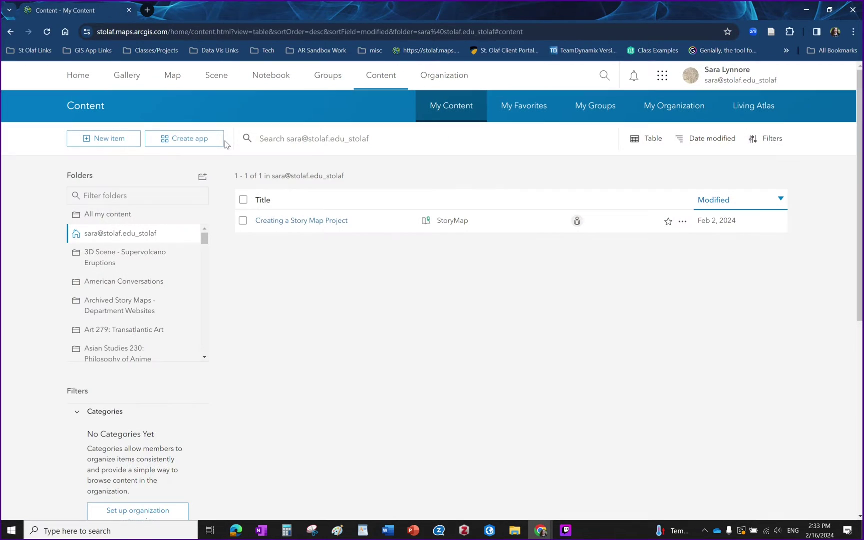
left_click(187, 145)
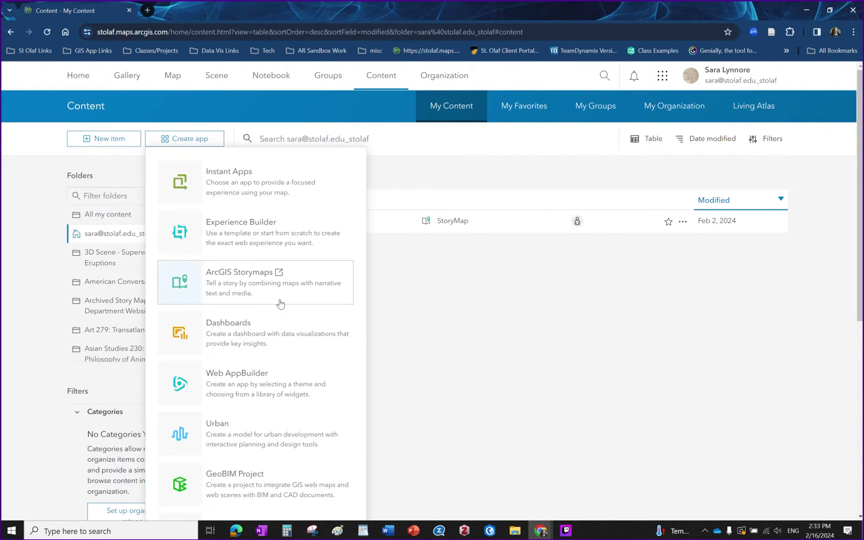
Step: Start a new ArcGIS StoryMaps story and show its list of block types
left_click(239, 299)
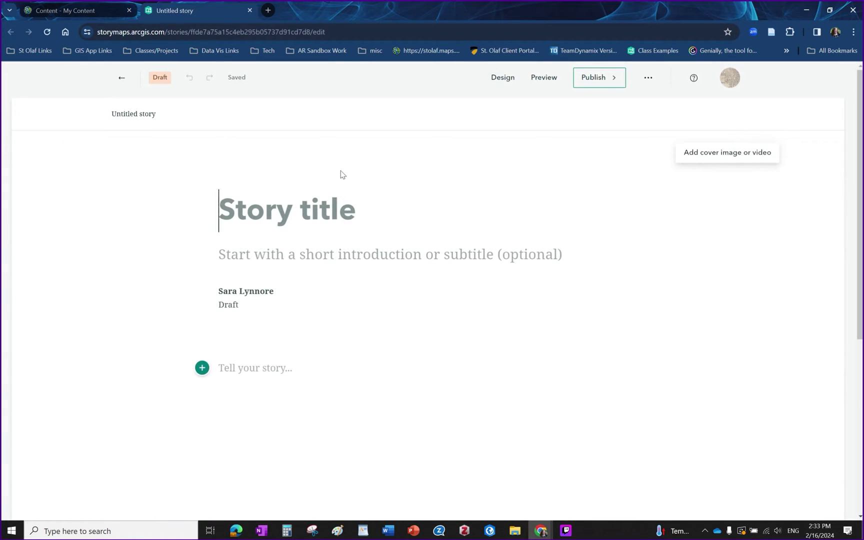
scroll(474, 282, "down", 1)
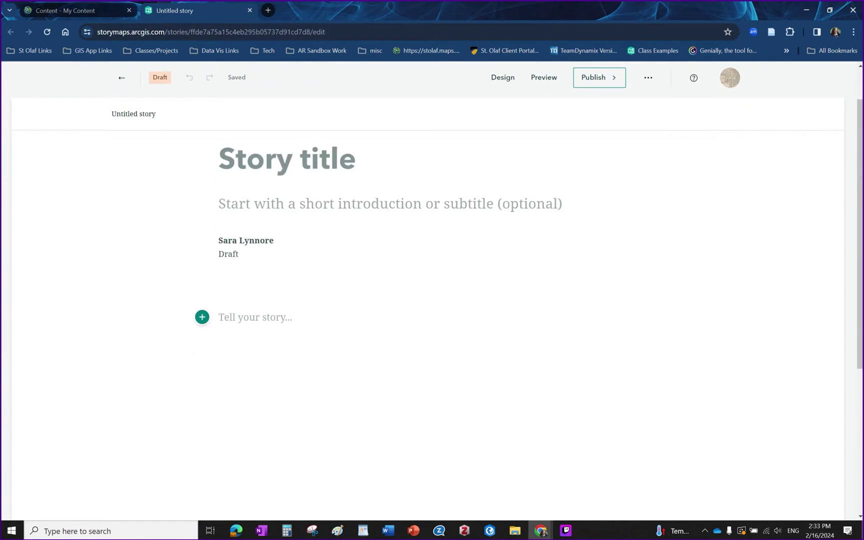
left_click(202, 320)
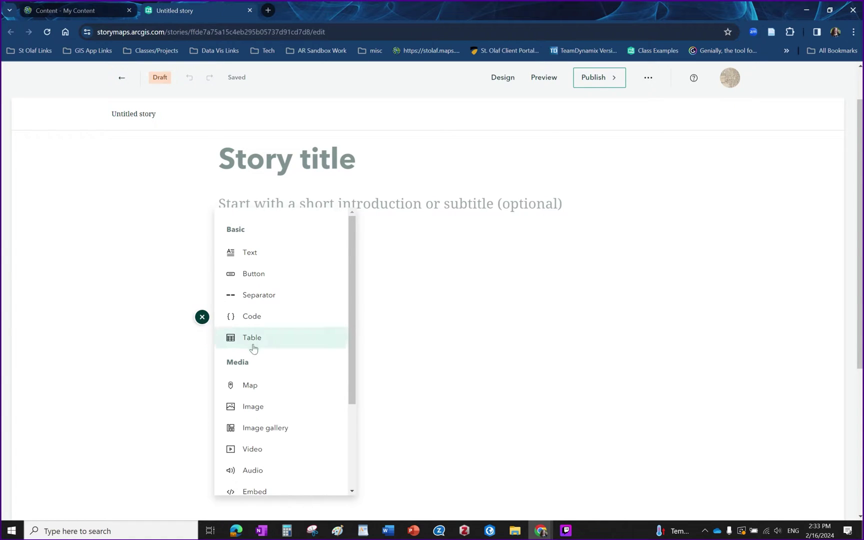
Step: Insert a map tour built from scratch with the Map focused guided layout
scroll(254, 347, "down", 2)
scroll(264, 395, "down", 1)
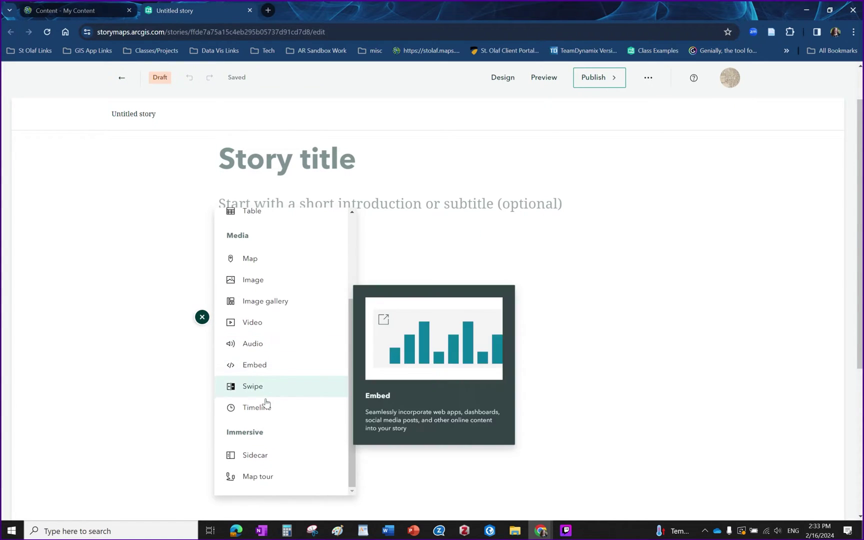
left_click(258, 476)
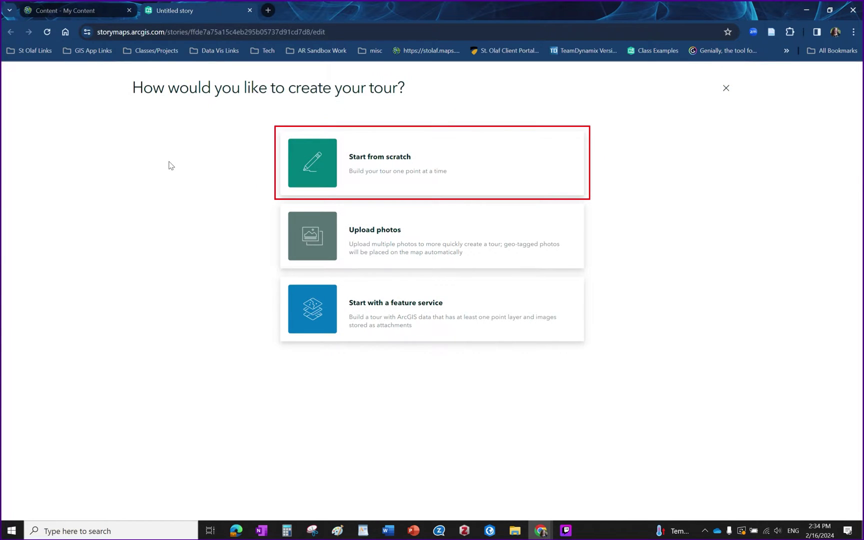
left_click(385, 179)
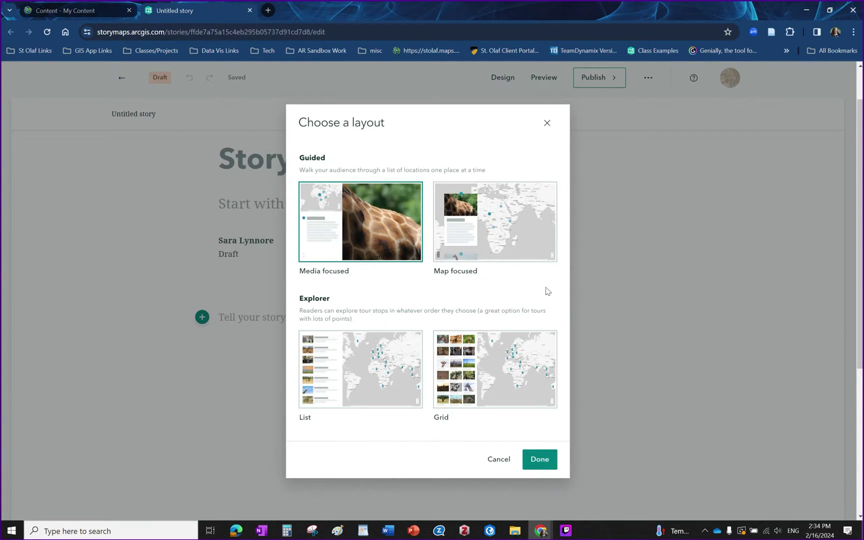
left_click(492, 226)
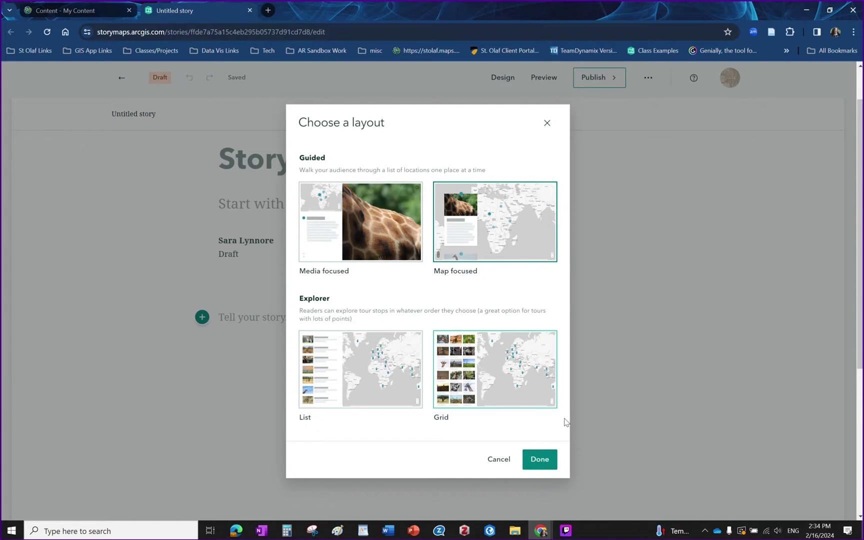
left_click(540, 459)
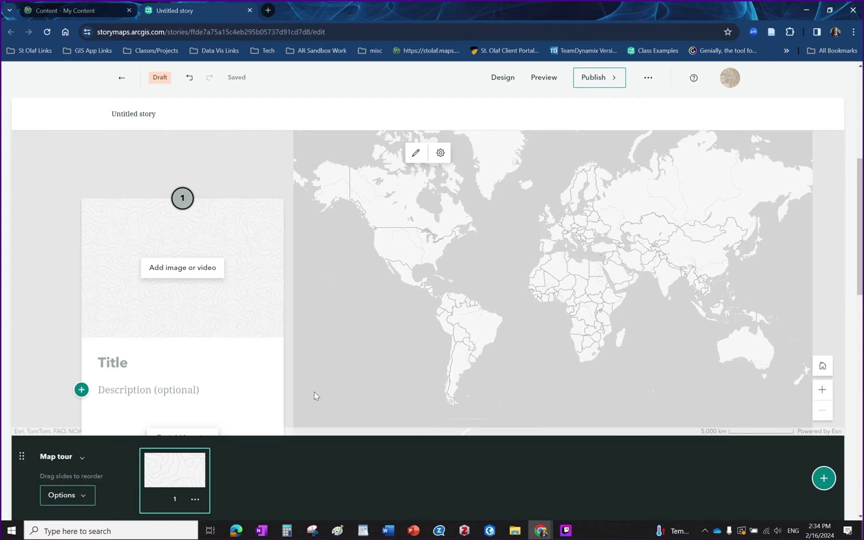
scroll(155, 326, "down", 1)
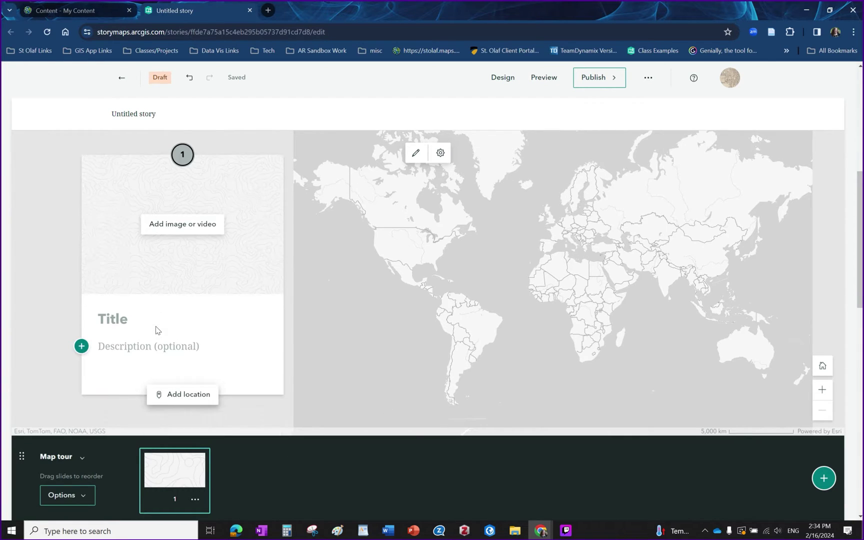
Step: Search for St Paul, Minnesota as slide 1's location and centre the map on St Paul, MN
left_click(168, 396)
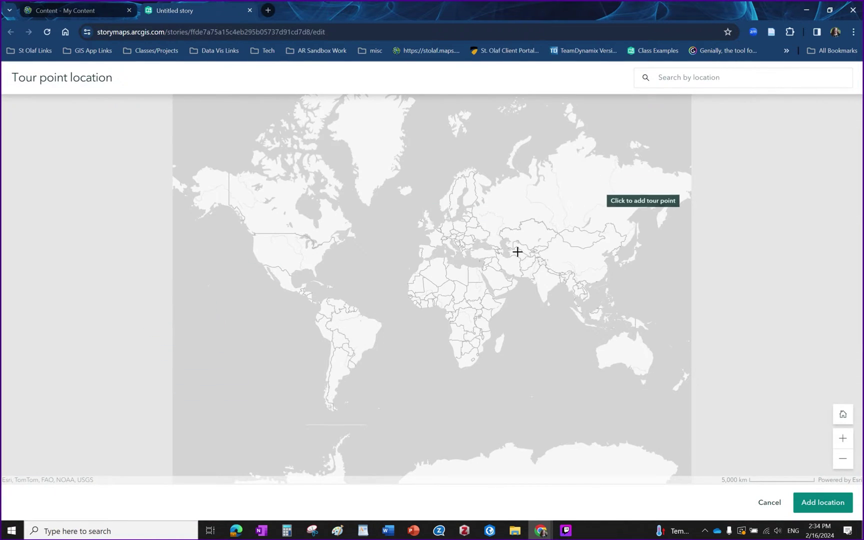
scroll(232, 210, "up", 2)
scroll(475, 300, "down", 1)
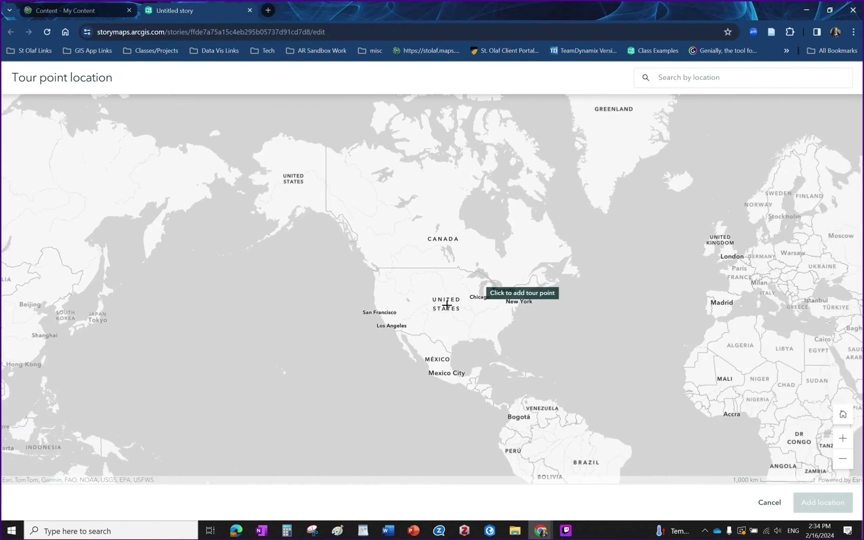
scroll(473, 300, "up", 2)
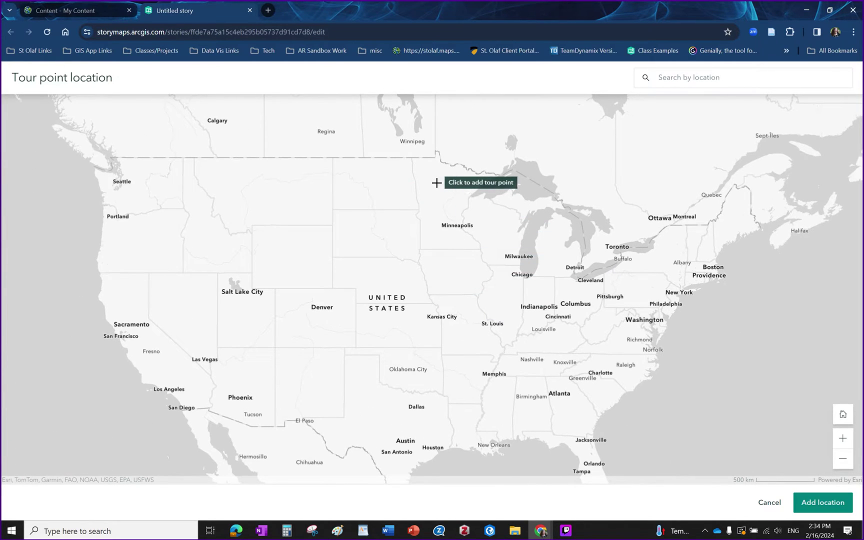
scroll(436, 183, "up", 1)
left_click(700, 77)
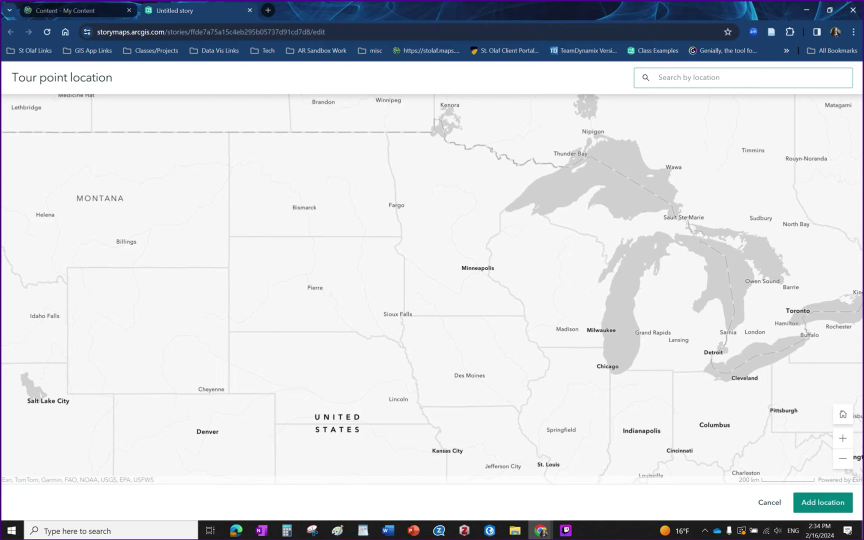
type("st paul minnes")
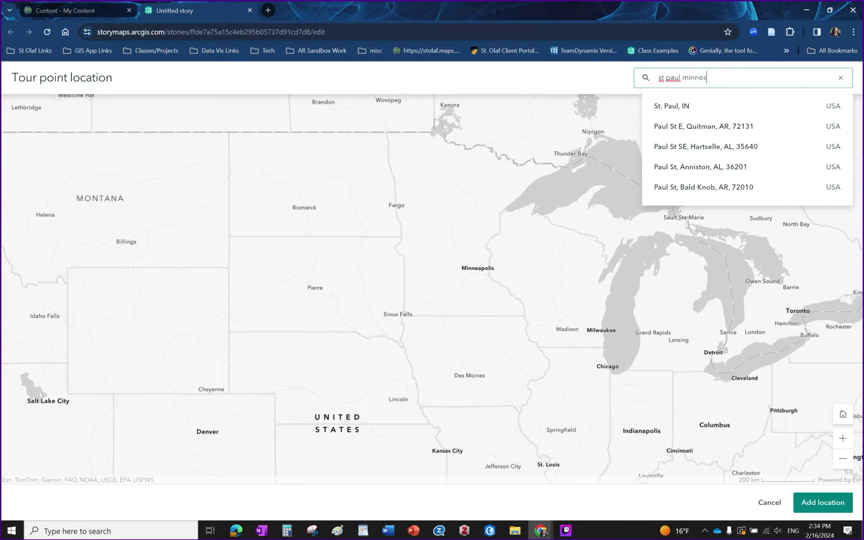
type("ptota")
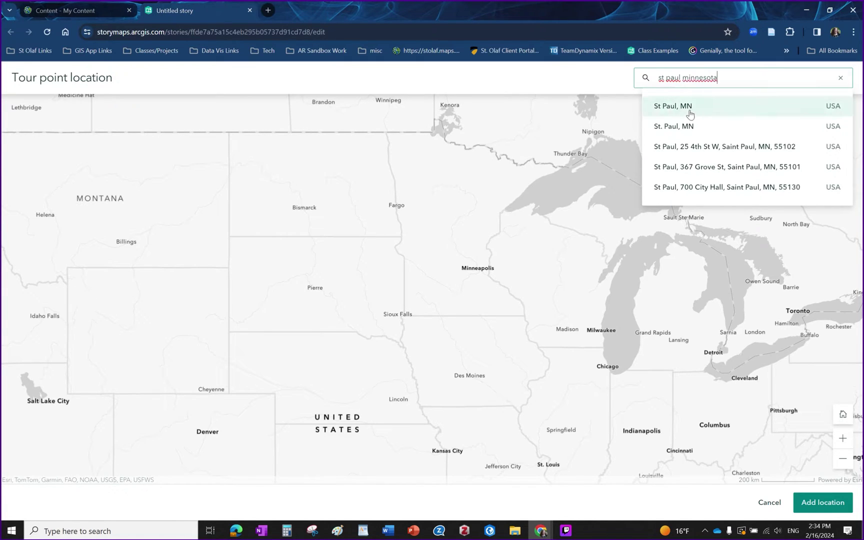
left_click(689, 107)
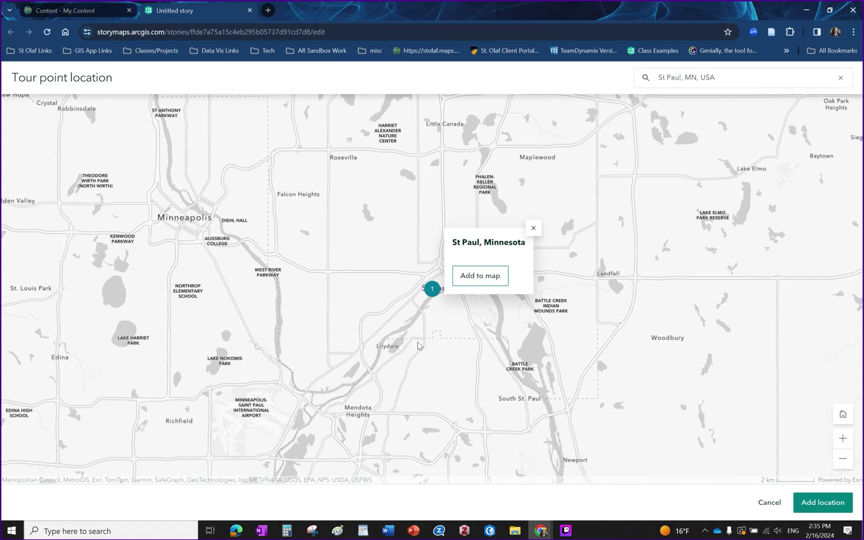
mouse_move(422, 351)
left_mouse_down()
mouse_move(382, 359)
mouse_move(397, 357)
left_mouse_up()
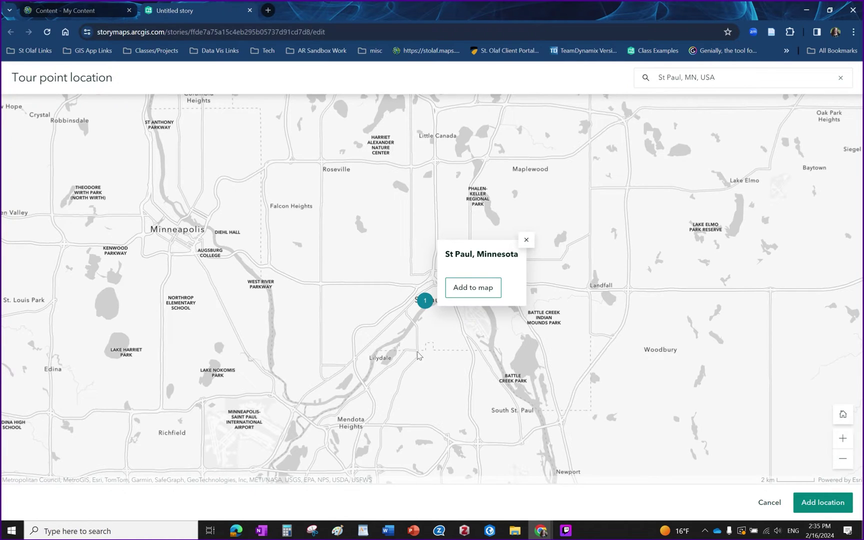
Step: Pin slide 1 in downtown St Paul at the current town zoom, then add a second slide
left_click(472, 288)
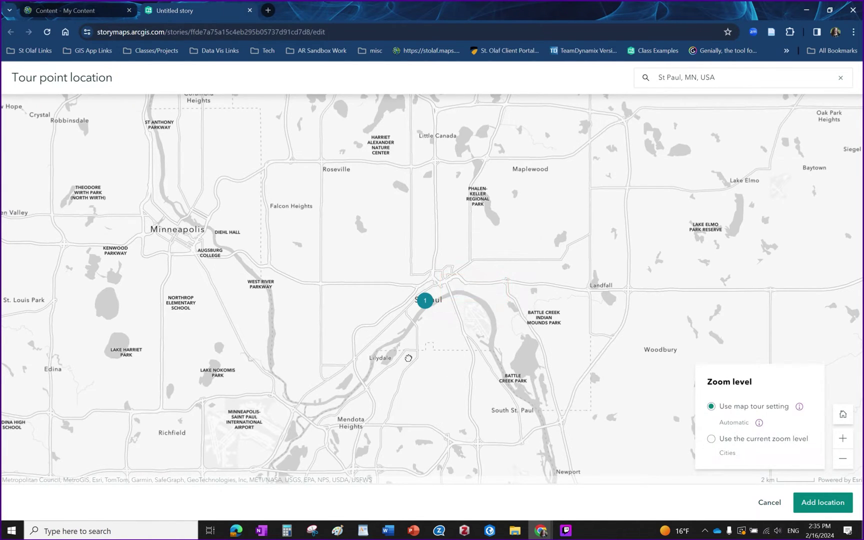
scroll(435, 320, "up", 2)
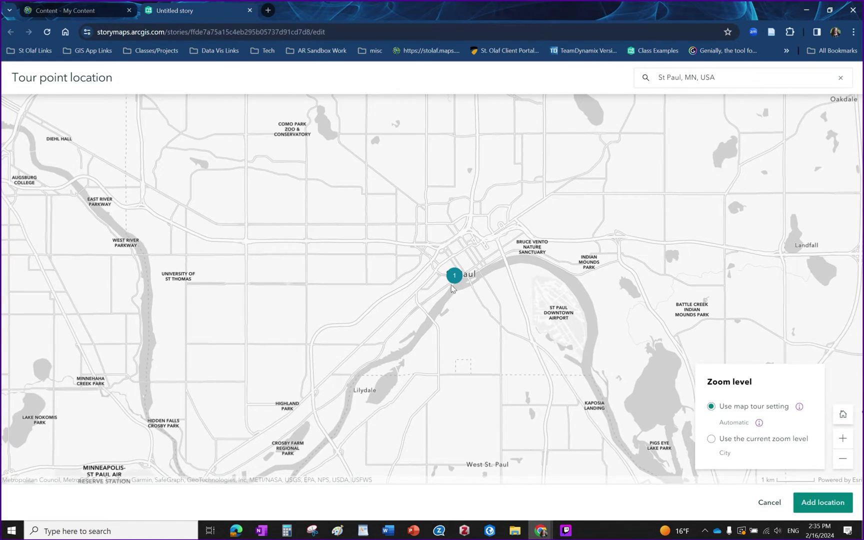
left_click_drag(454, 279, 491, 272)
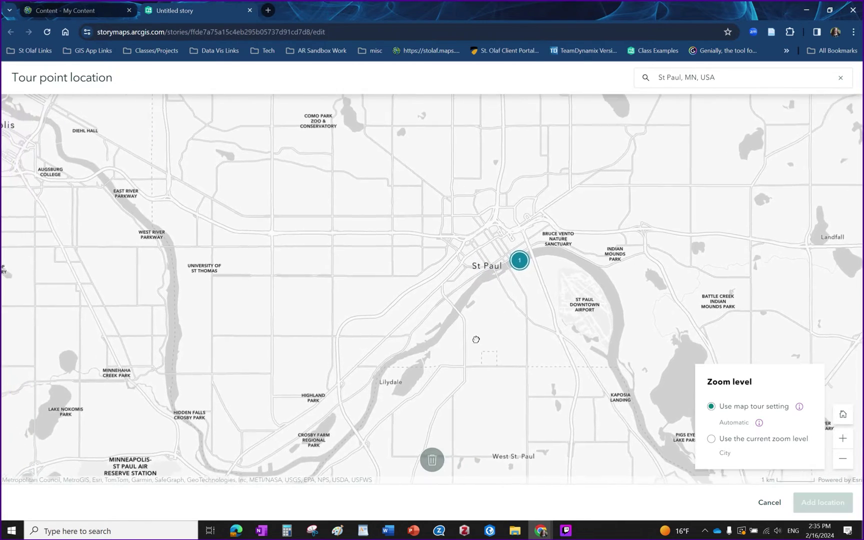
scroll(489, 341, "up", 2)
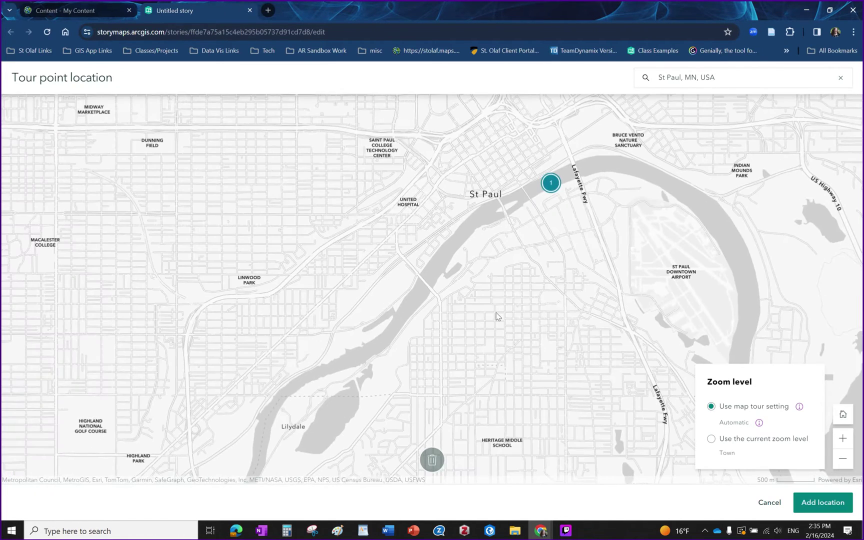
left_click_drag(497, 317, 485, 385)
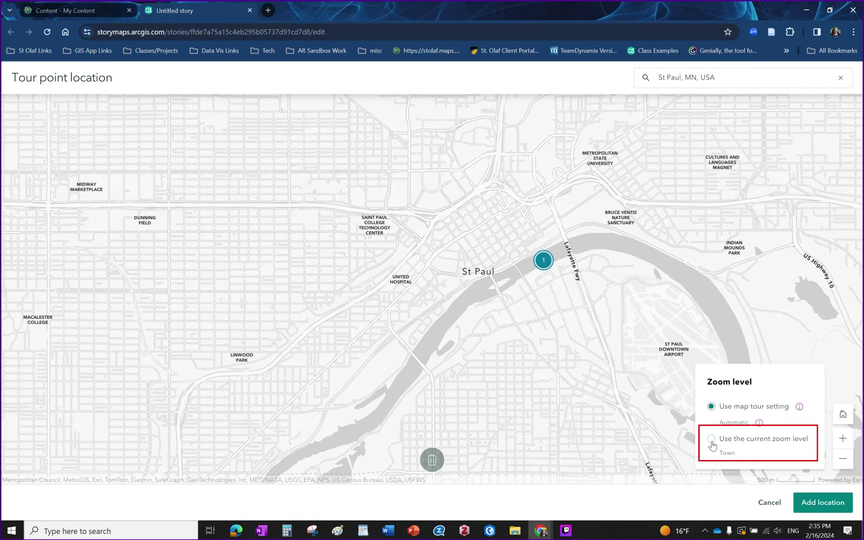
left_click(712, 440)
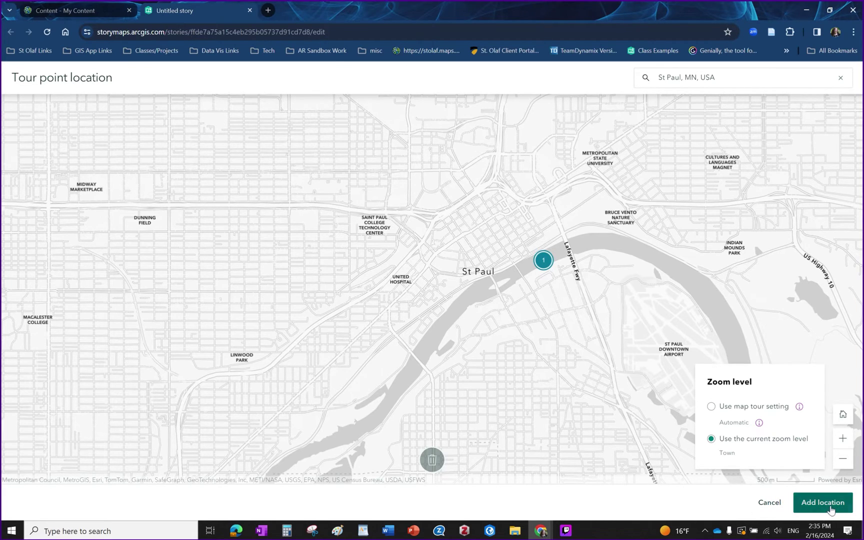
left_click(822, 503)
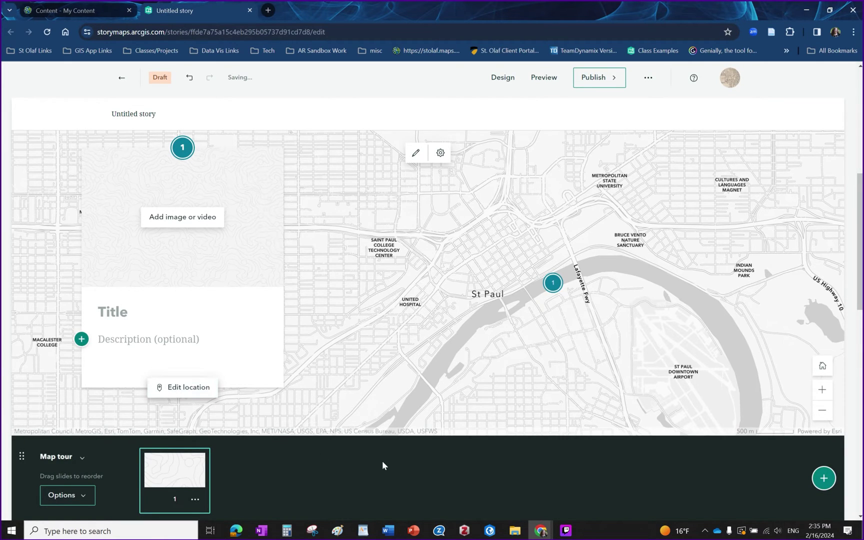
left_click(824, 478)
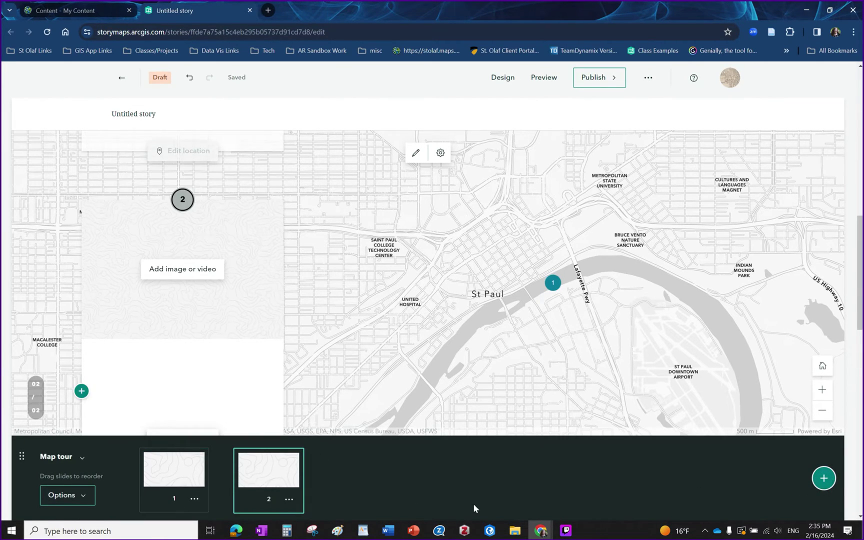
Step: Place tour point 2 at Minneapolis, MN, keeping the current zoom level
left_click(170, 338)
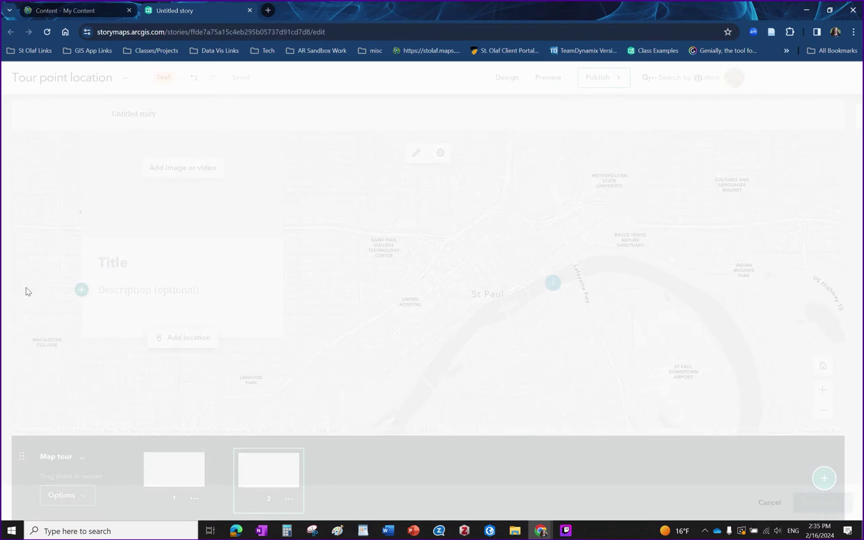
left_click(693, 78)
type("minnea")
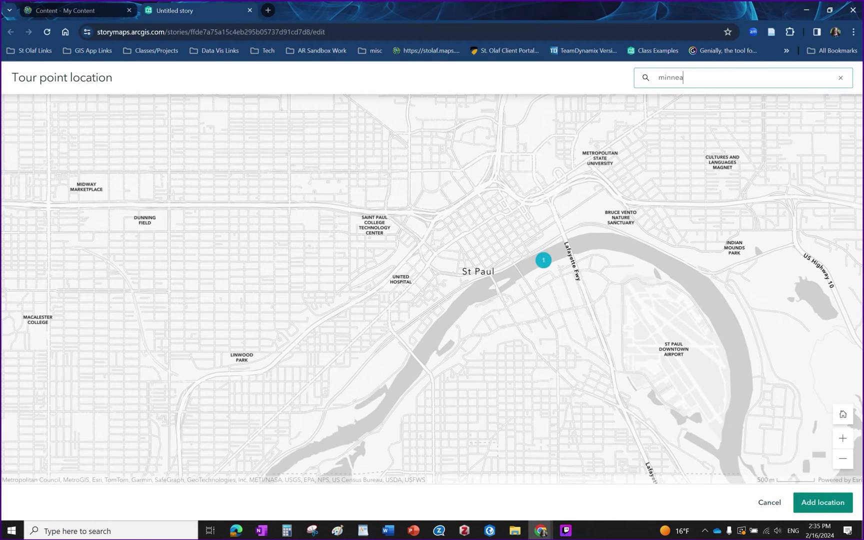
left_click(707, 105)
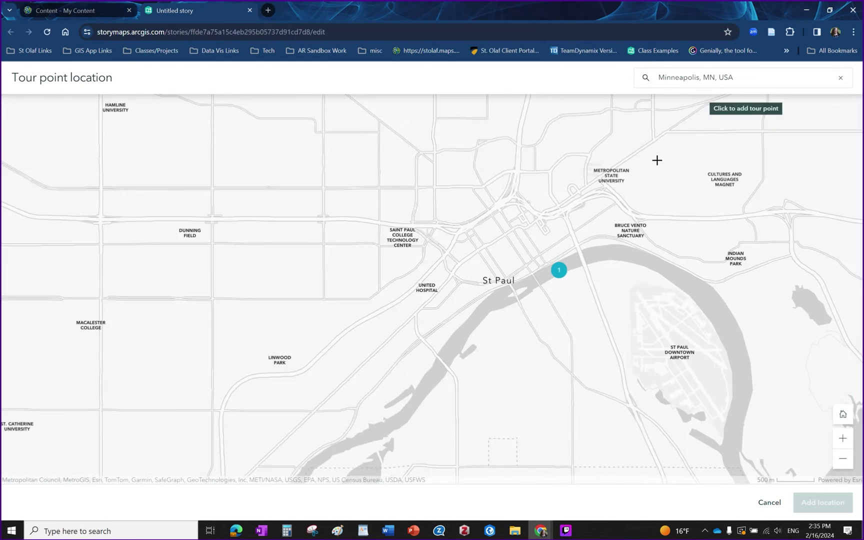
scroll(434, 302, "down", 3)
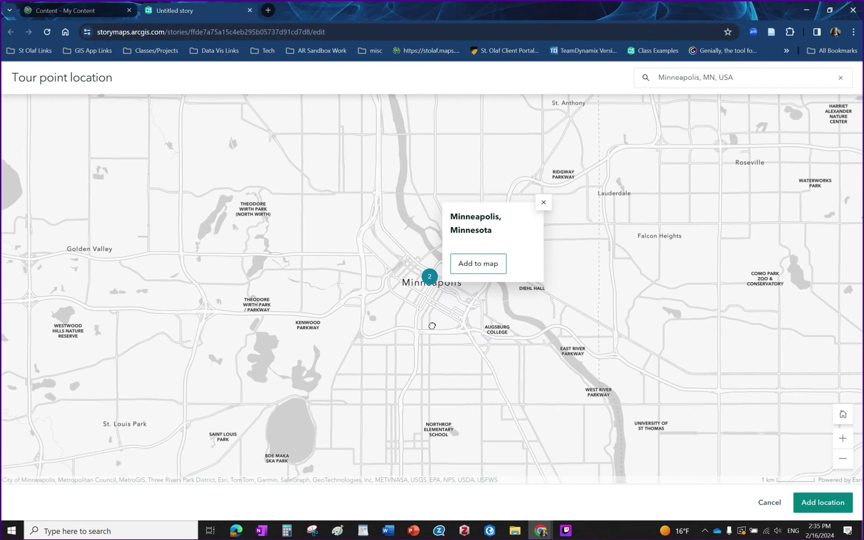
left_click_drag(488, 310, 575, 340)
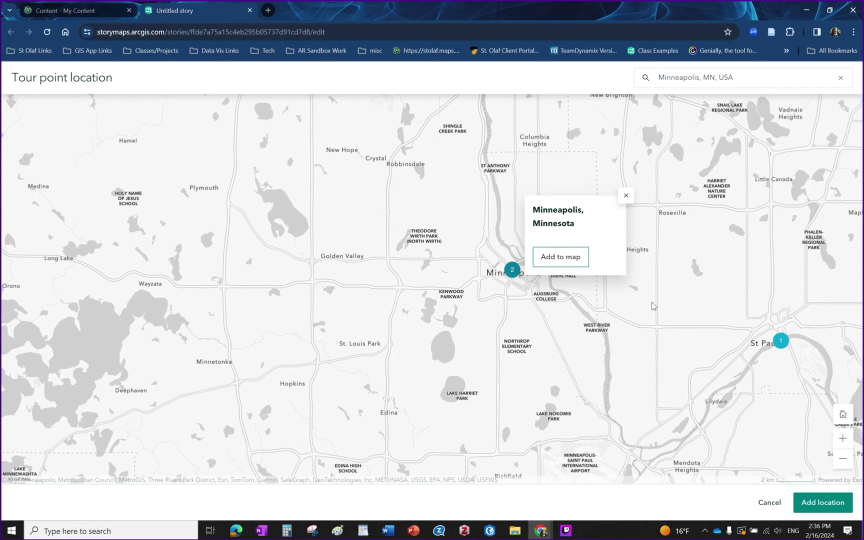
left_click(534, 260)
left_click(510, 273)
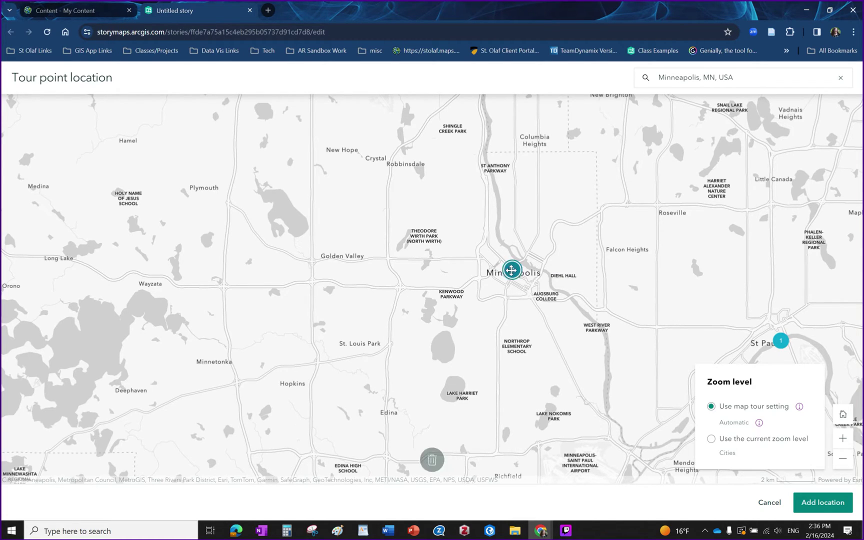
left_click_drag(562, 391, 579, 390)
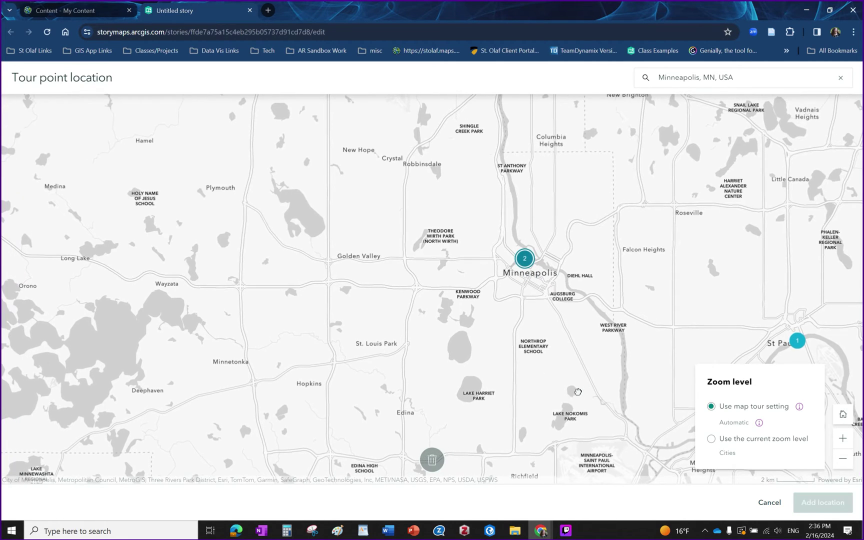
left_click(711, 439)
left_click(820, 503)
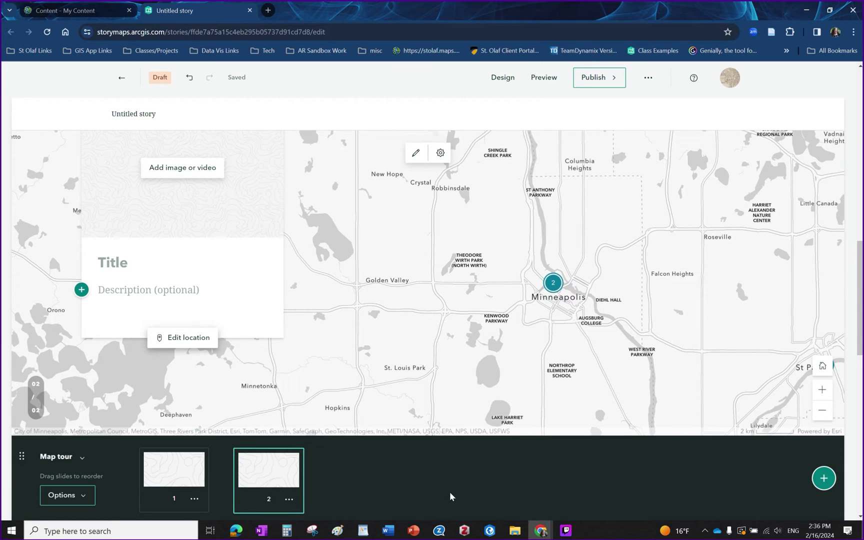
Step: Add a third slide located at St Olaf College
left_click(823, 478)
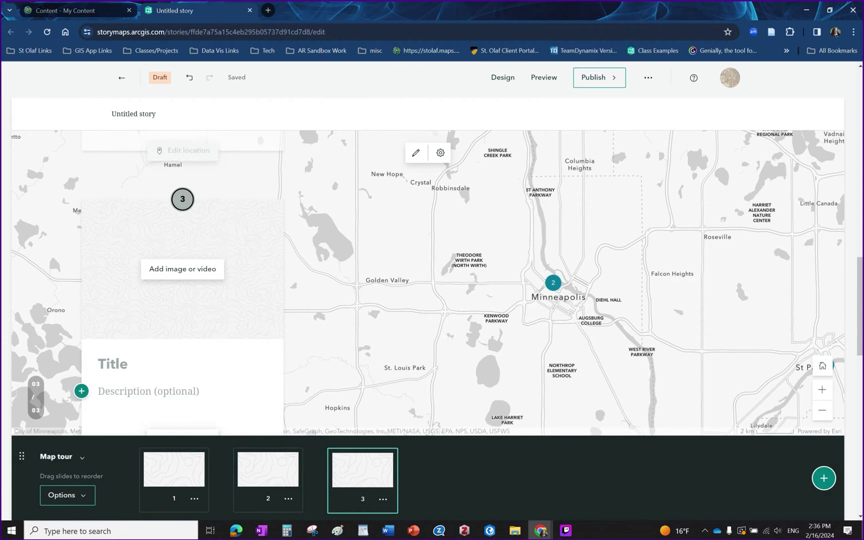
type("st olaf college")
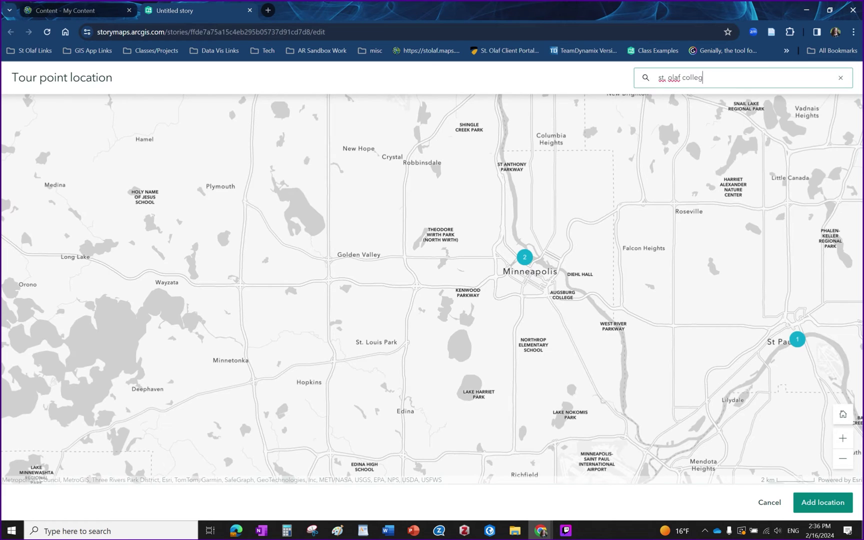
key("Return")
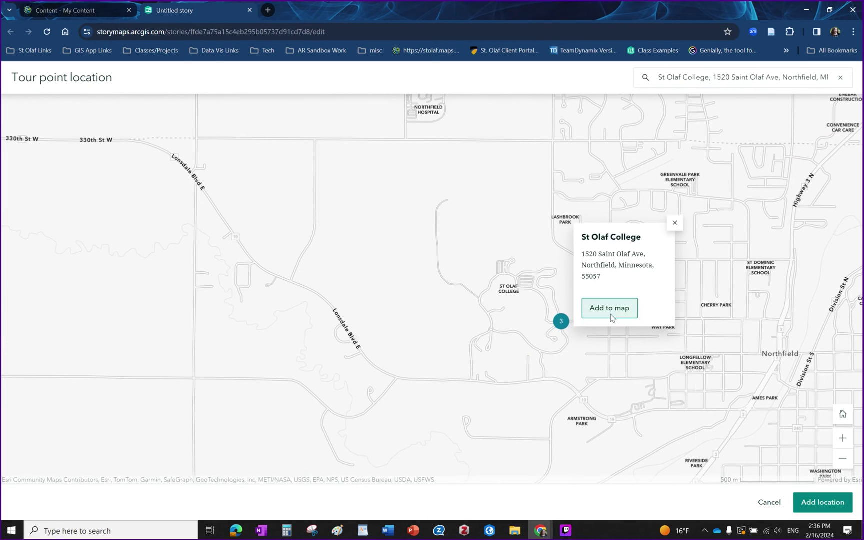
left_click(606, 309)
left_click(820, 502)
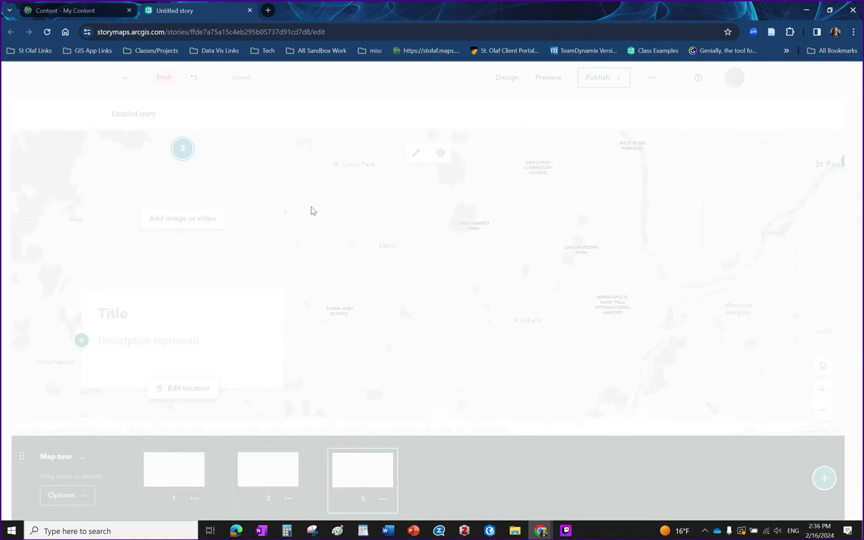
Step: Add a fourth slide located at Carleton College, keeping the current zoom level
left_click(831, 480)
left_click(190, 338)
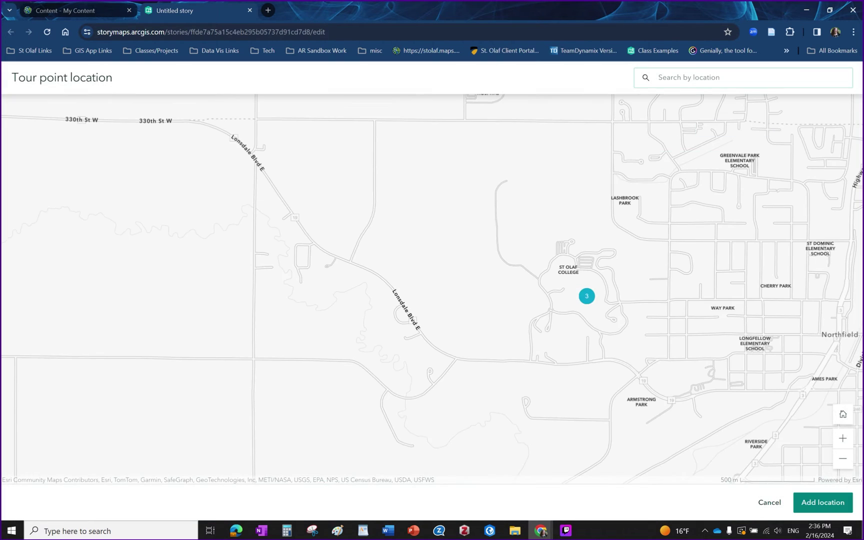
type("carleton college")
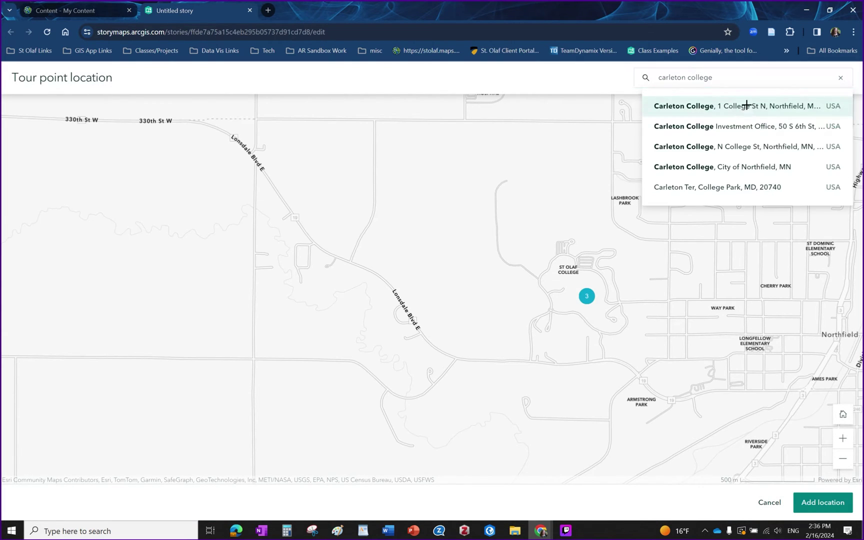
left_click(747, 105)
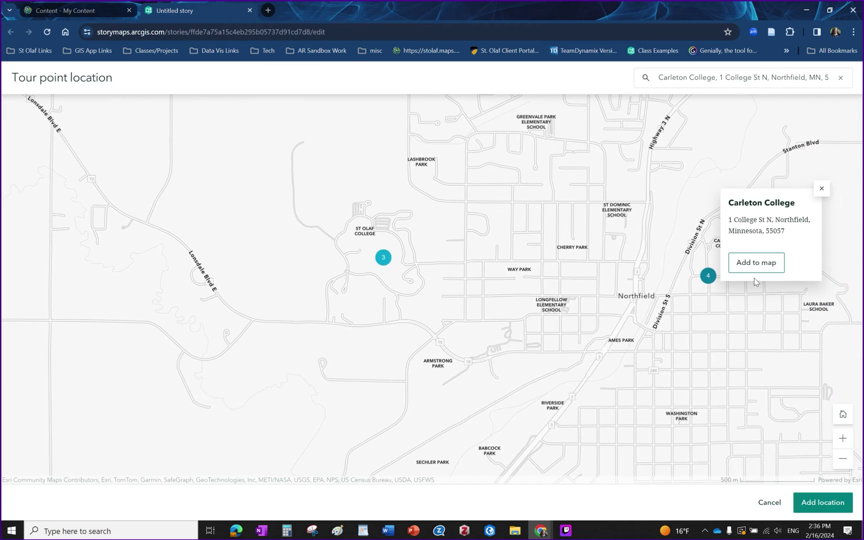
left_click(751, 264)
scroll(615, 390, "up", 2)
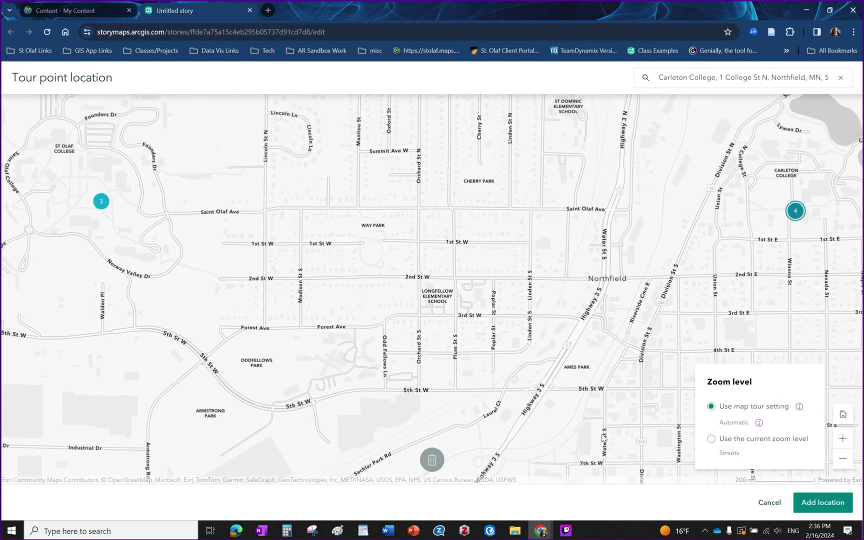
scroll(700, 445, "down", 2)
left_click(710, 439)
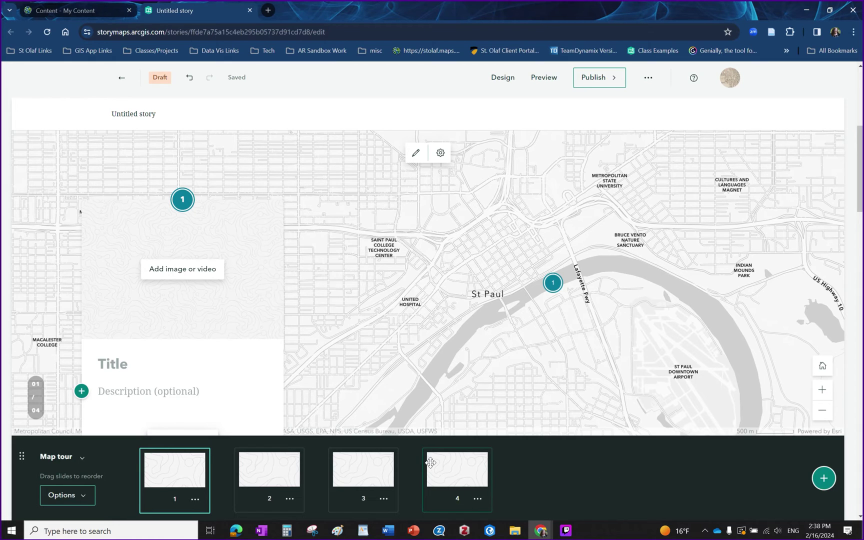
scroll(455, 367, "down", 5)
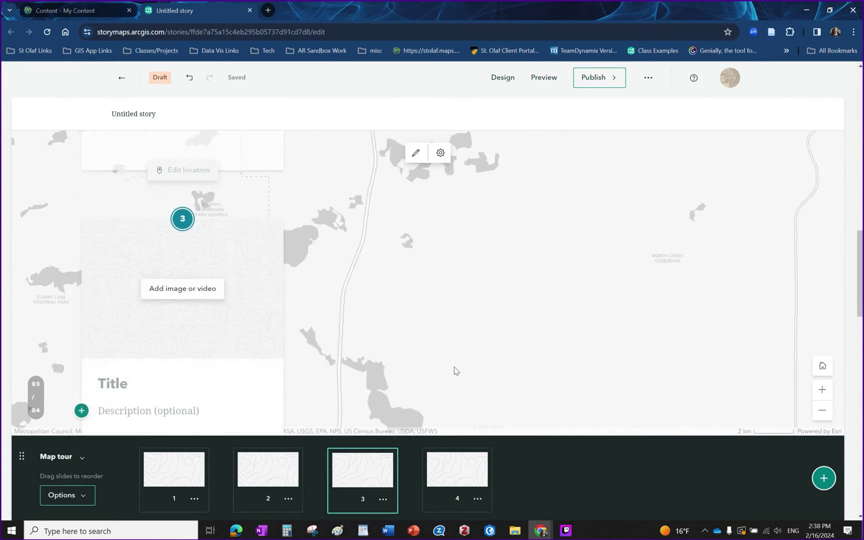
scroll(455, 370, "down", 5)
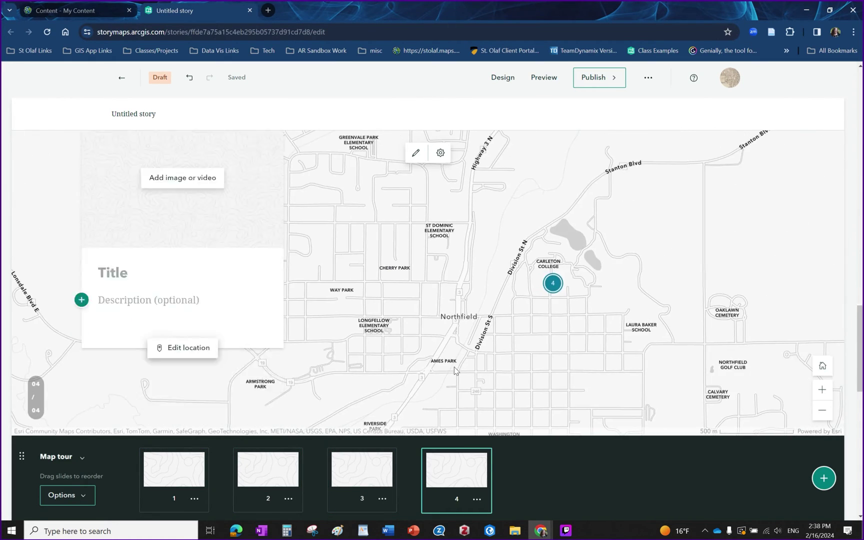
scroll(455, 370, "up", 6)
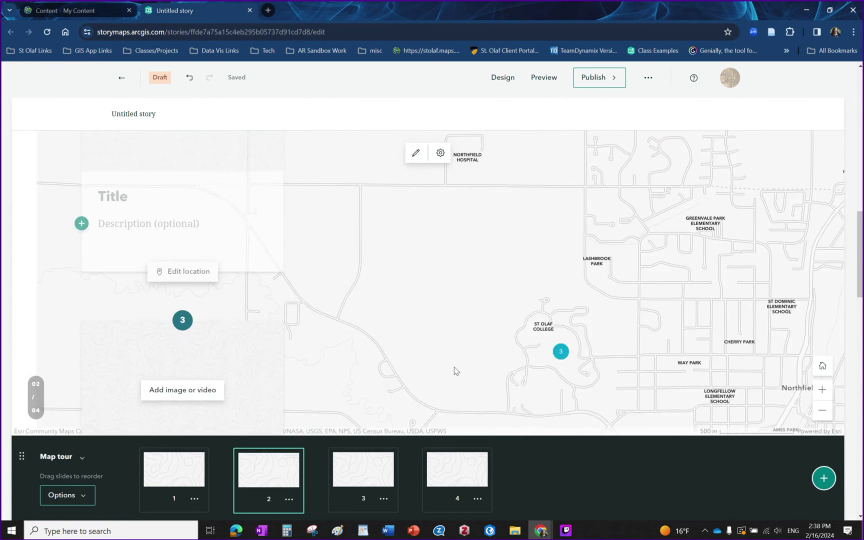
scroll(455, 370, "down", 2)
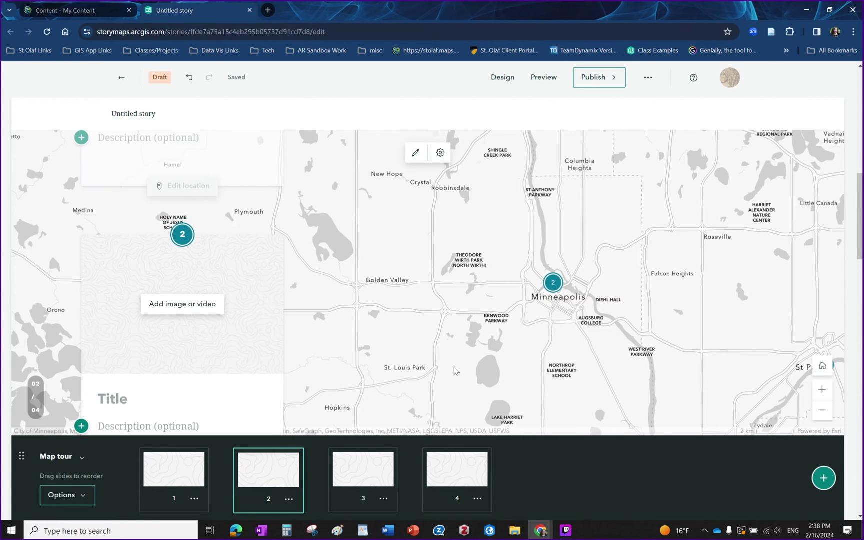
scroll(455, 371, "up", 3)
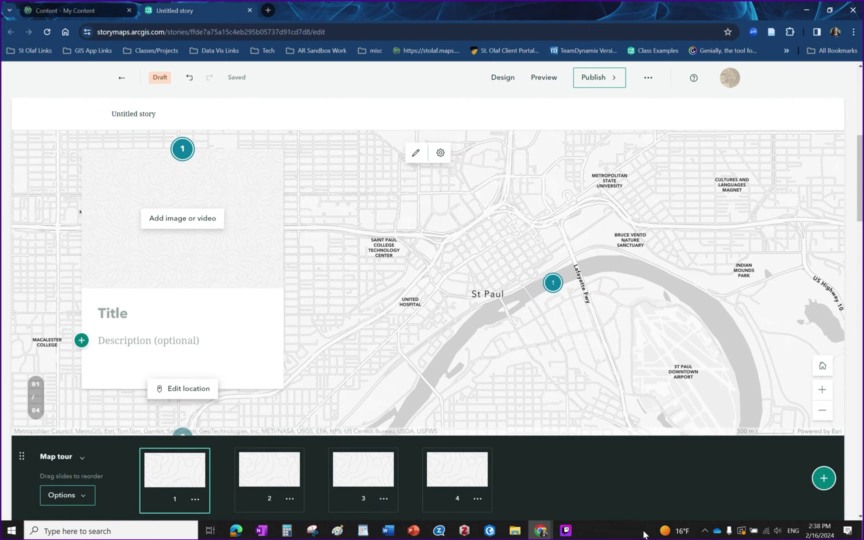
Step: Add a fifth slide and move it to the front of the tour
left_click(835, 481)
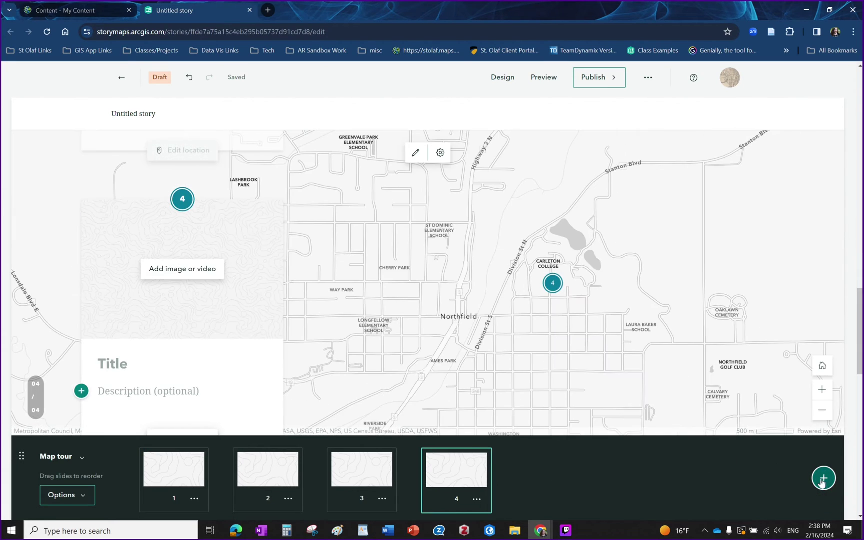
left_click(823, 479)
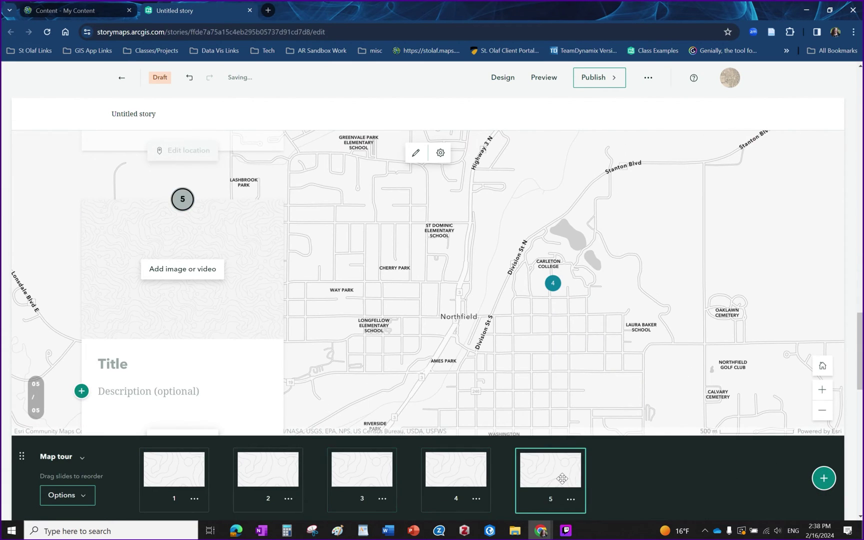
left_click_drag(550, 470, 175, 473)
Step: Pin the new first slide near Apple Valley at the current county zoom
left_click(176, 339)
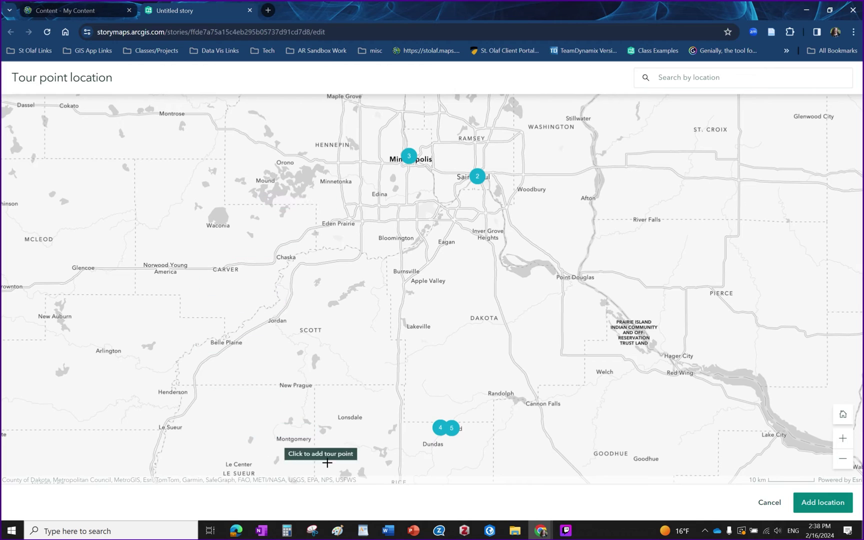
left_click(443, 294)
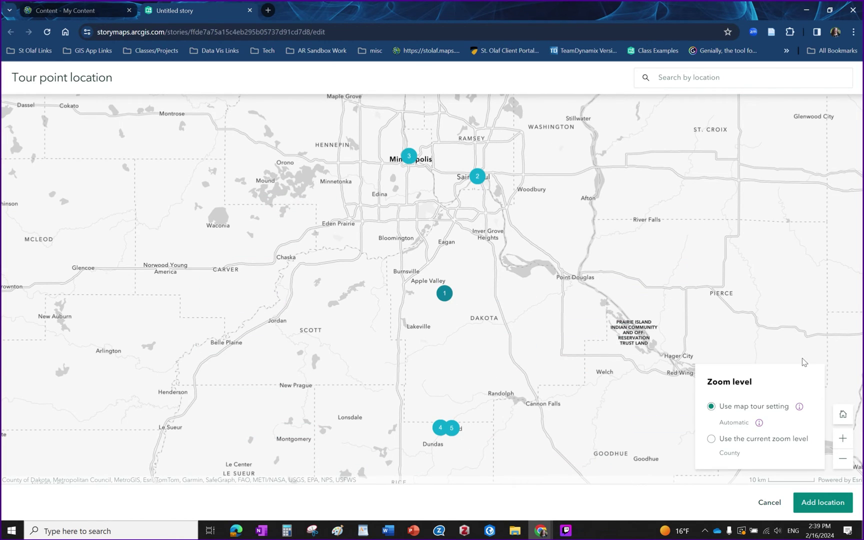
left_click(712, 439)
left_click(812, 502)
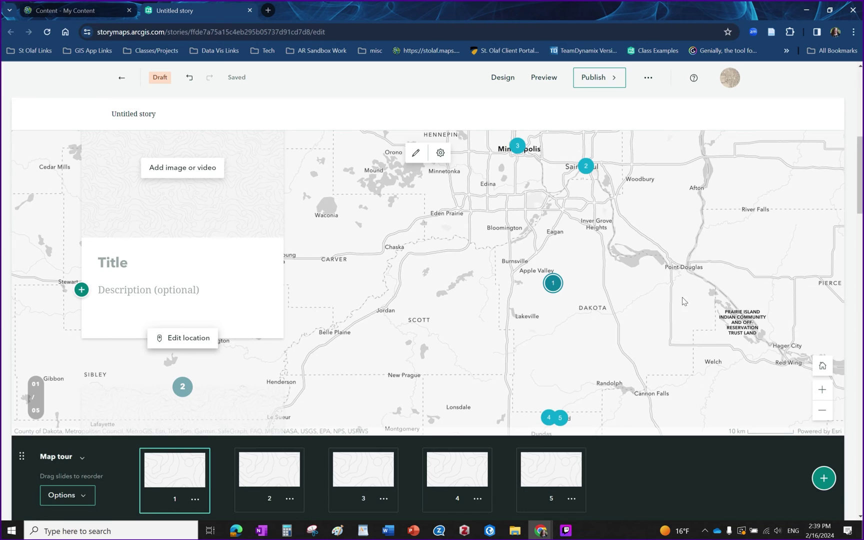
scroll(665, 359, "down", 9)
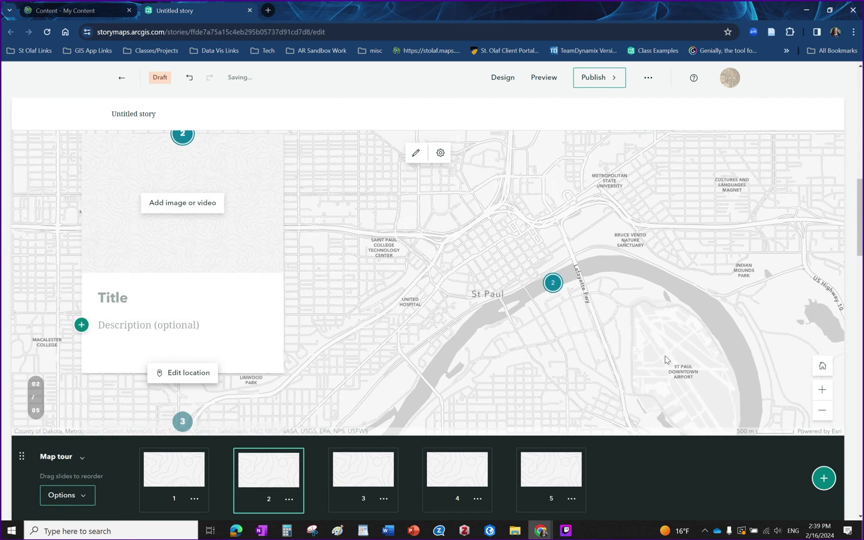
scroll(665, 359, "up", 4)
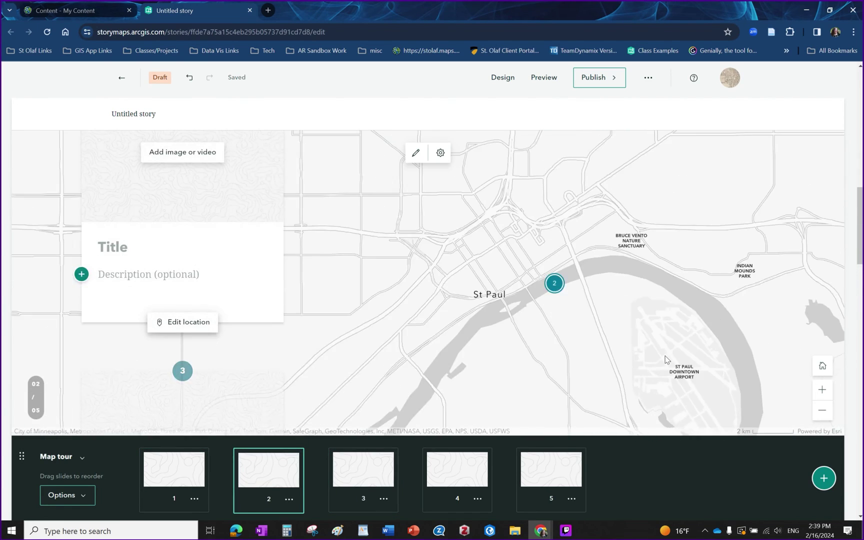
scroll(665, 359, "up", 4)
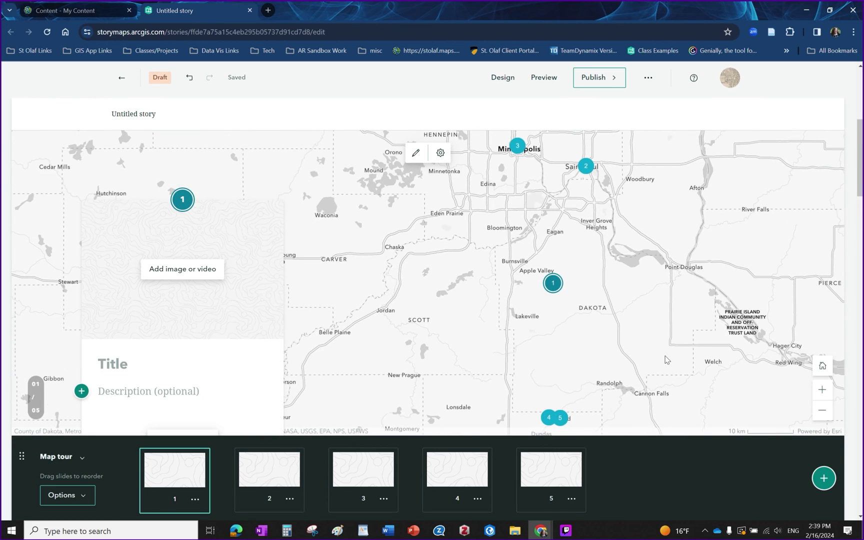